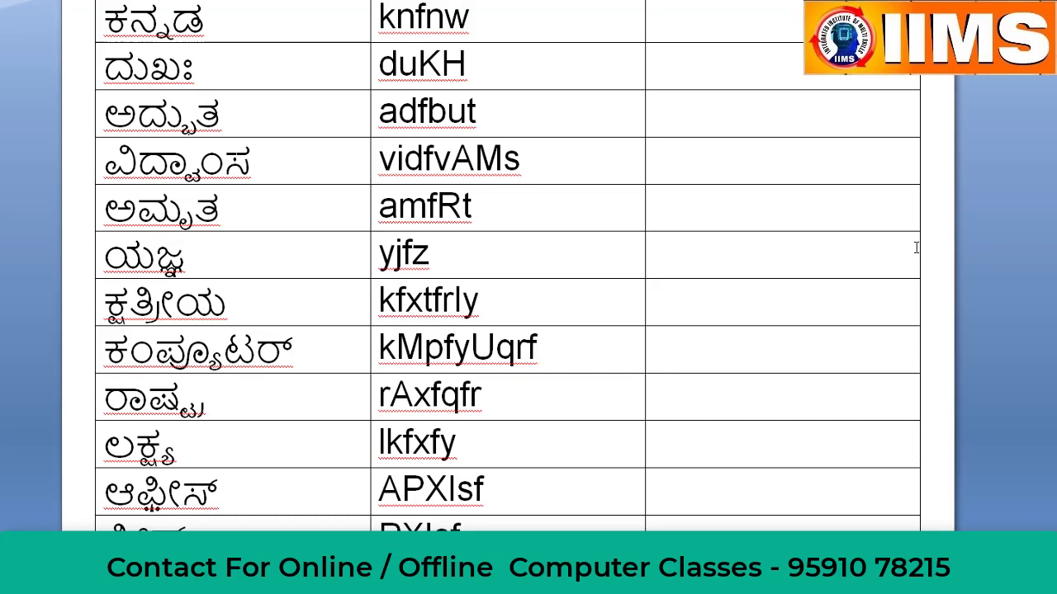
- Enter ಕನ್ನಡ (knfnw) and ದುಃಖ (duKH) in the third column of rows one and two, fixing a typo
text(kn)
text(f)
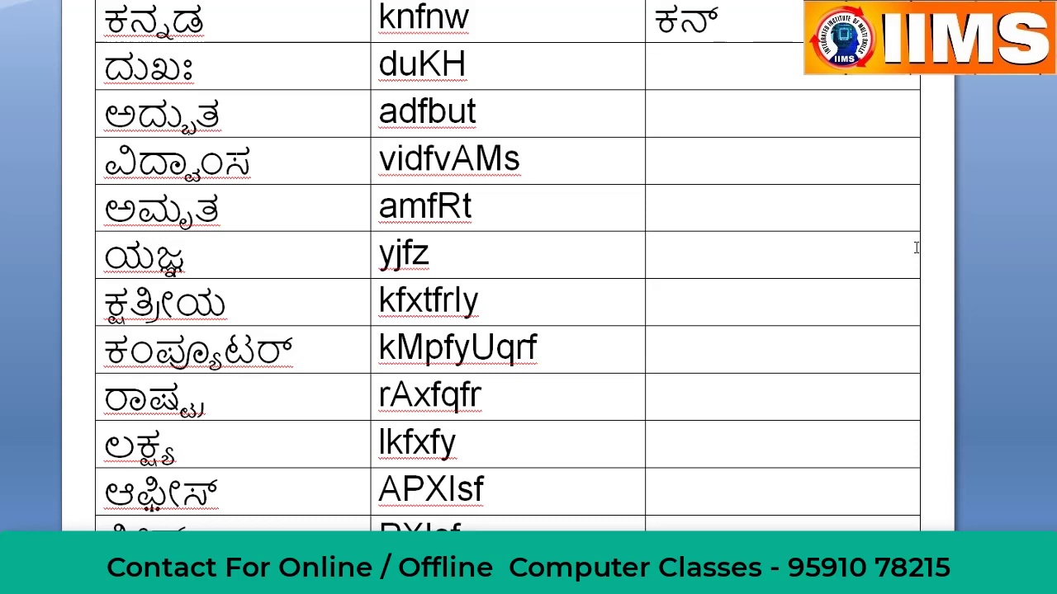
text(nw)
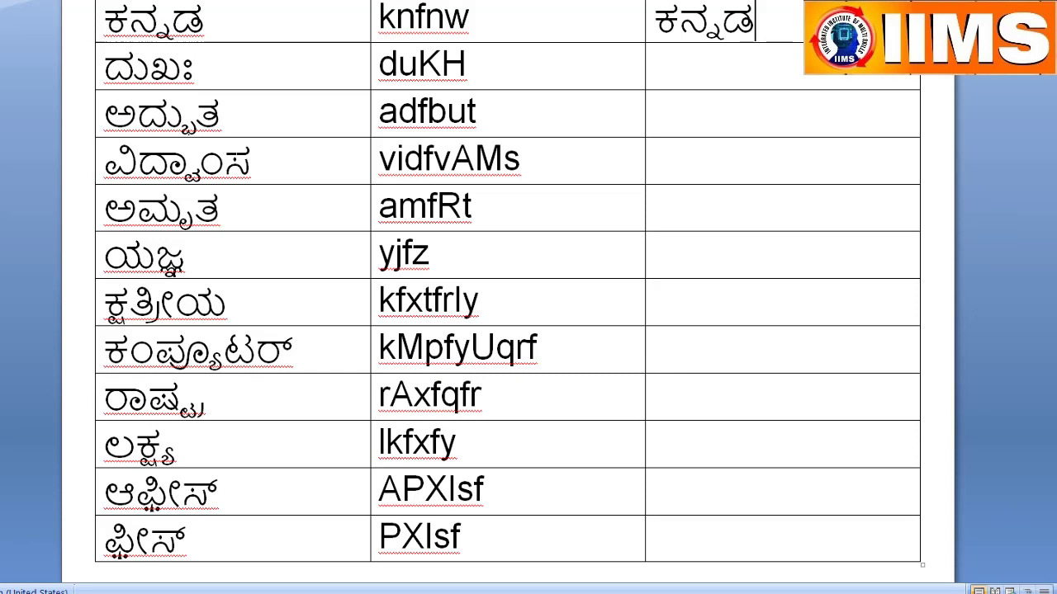
click(656, 65)
text(du)
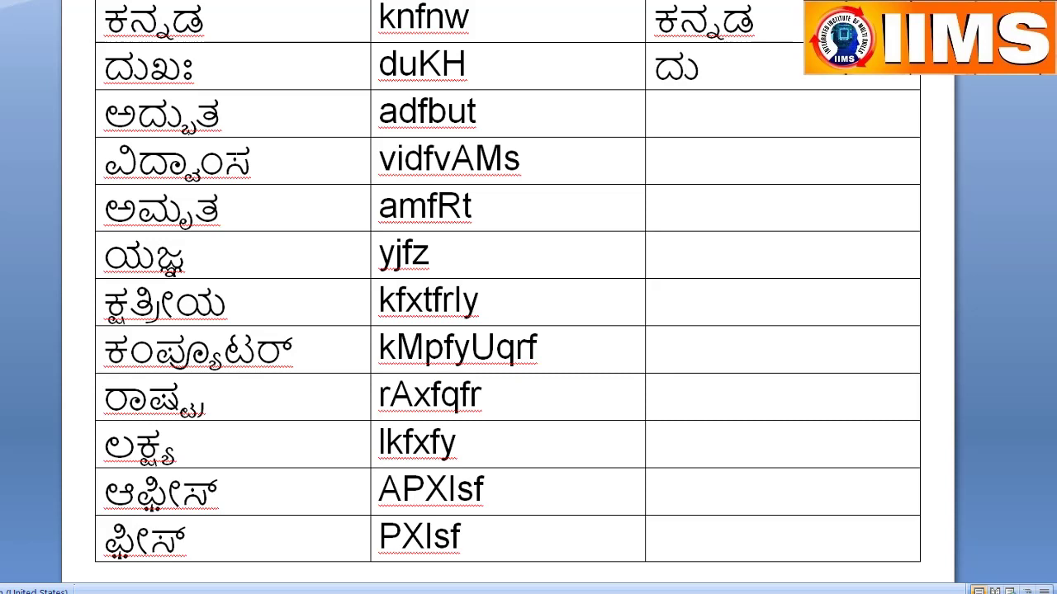
text(K)
key(BackSpace)
text(K)
text(H)
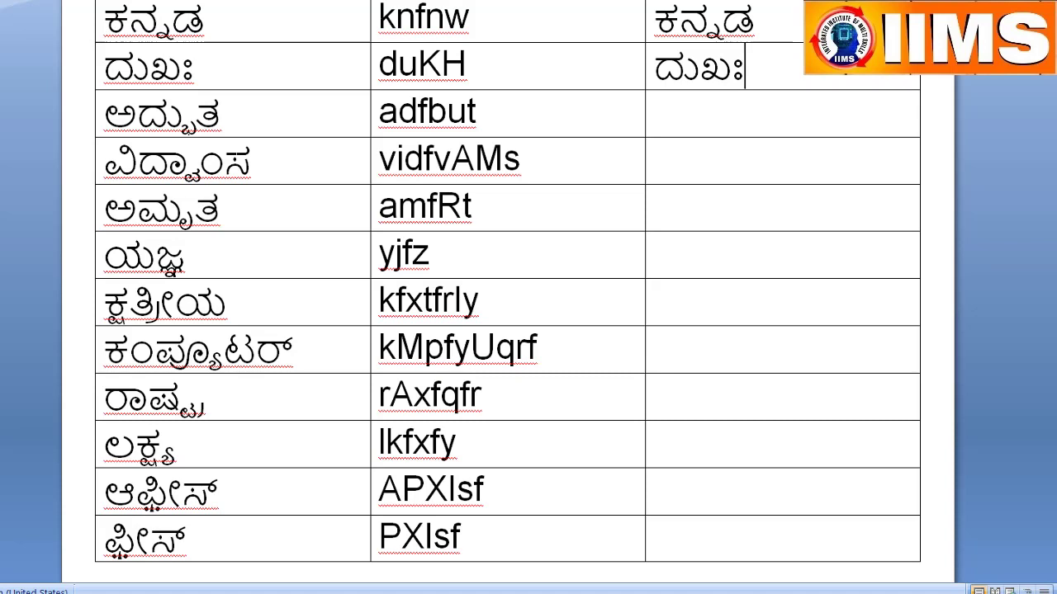
- Enter ಅದ್ಭುತ, ವಿದ್ವಾಂಸ, ಅಮೃತ and ಯಜ್ಞ (adfbut, vidfvAMs, amfRt, yjfz) in third-column rows three to six
click(655, 110)
text(a)
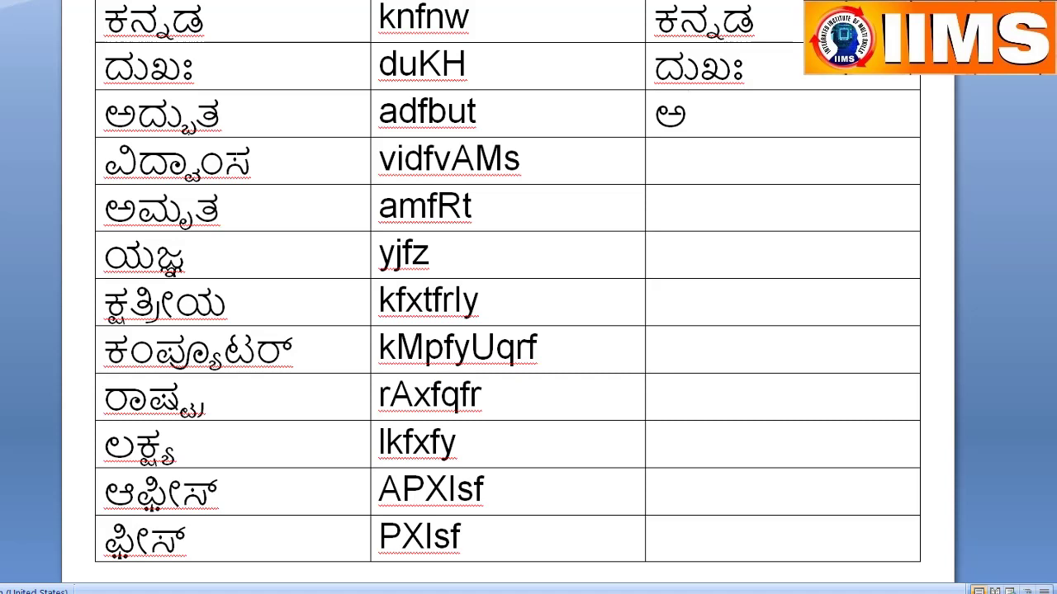
text(df)
text(b)
text(ut)
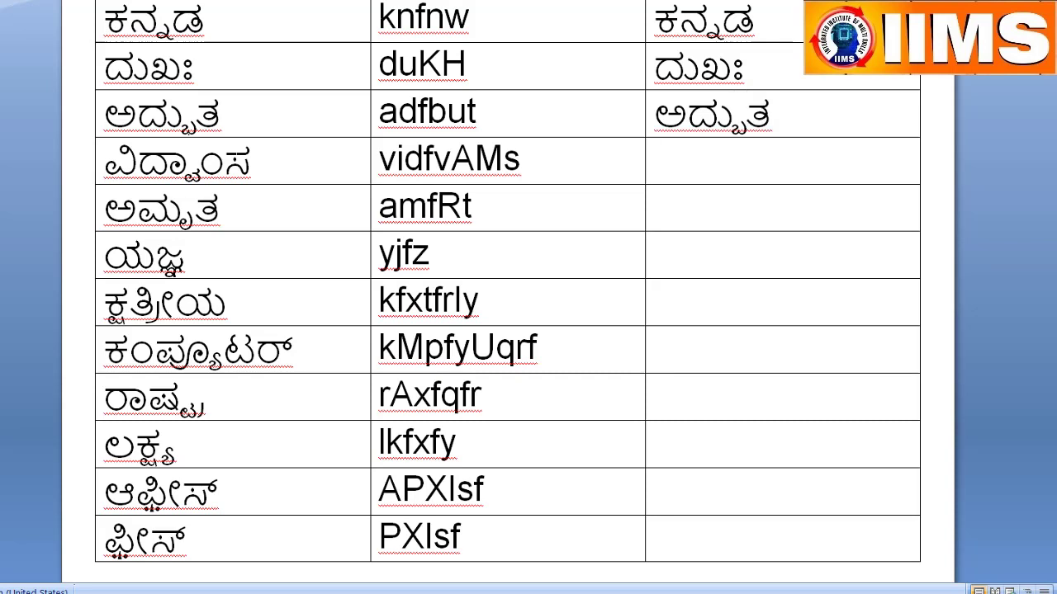
text(v)
text(id)
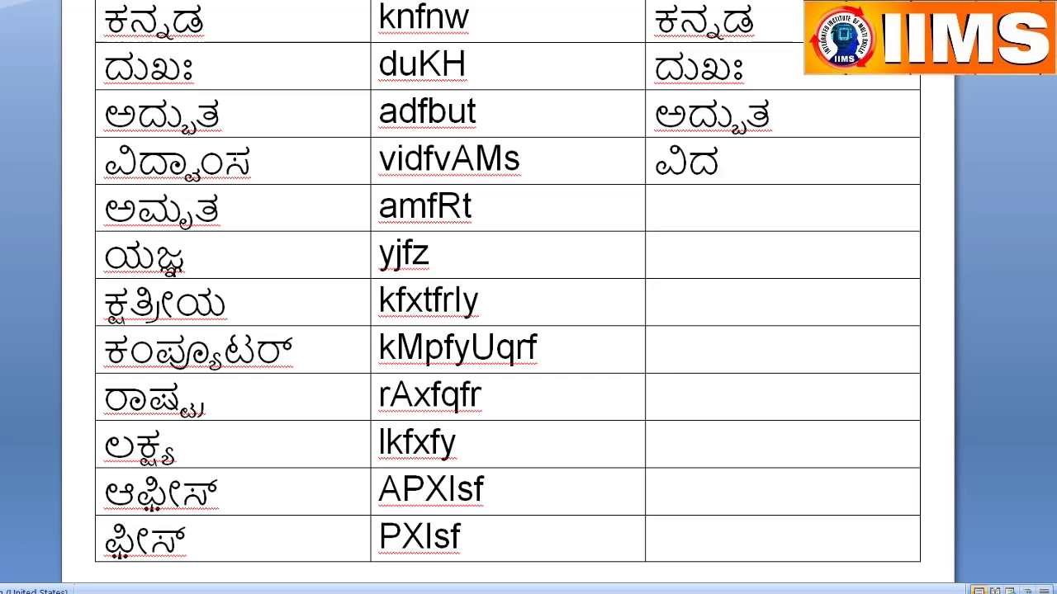
text(fv)
text(A)
text(M)
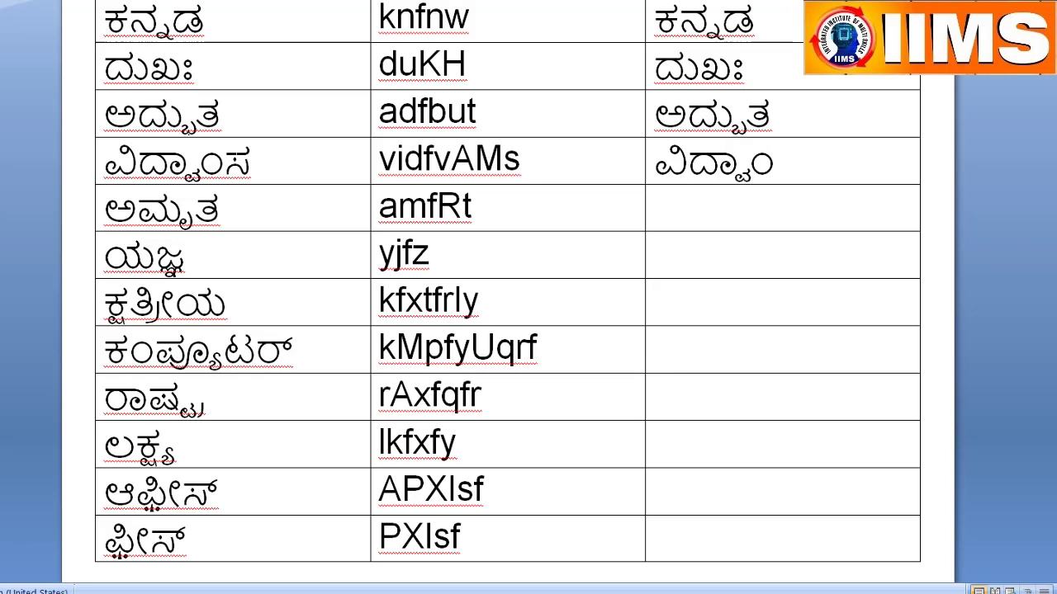
text(s)
click(661, 208)
text(a)
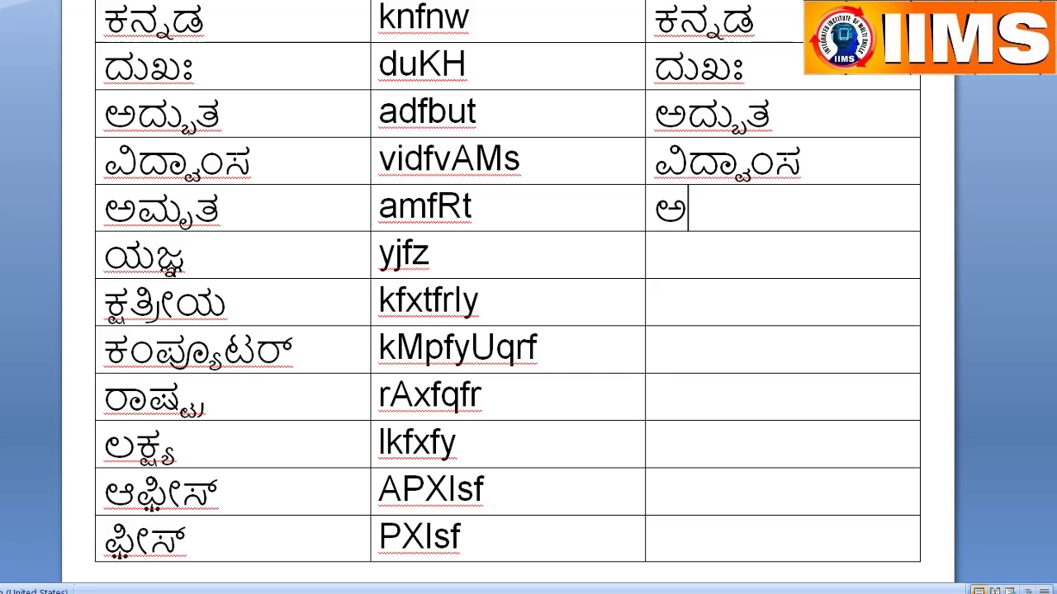
text(m)
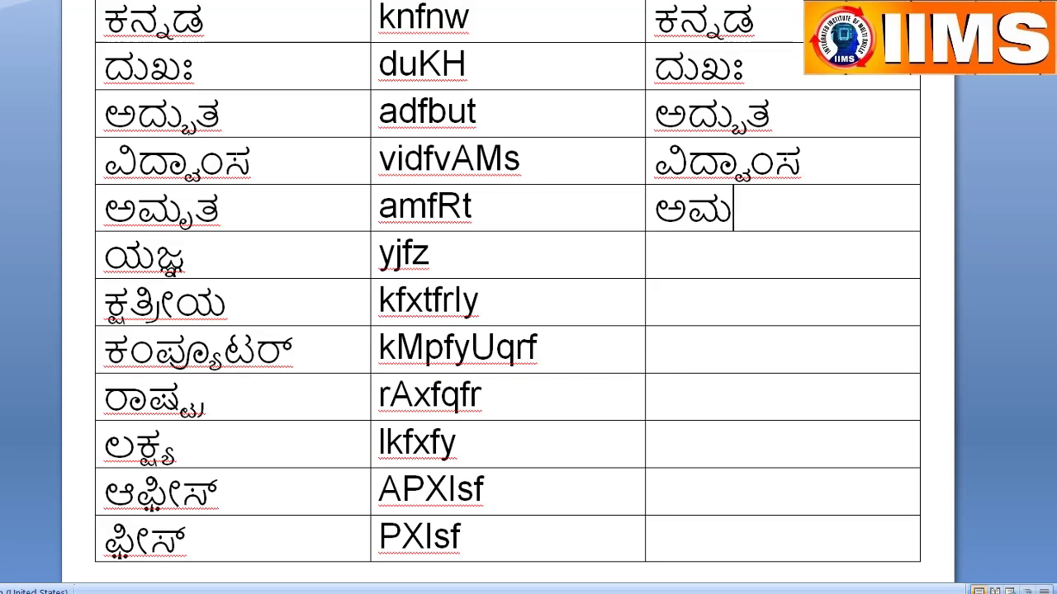
text(f)
text(R)
text(t)
click(655, 252)
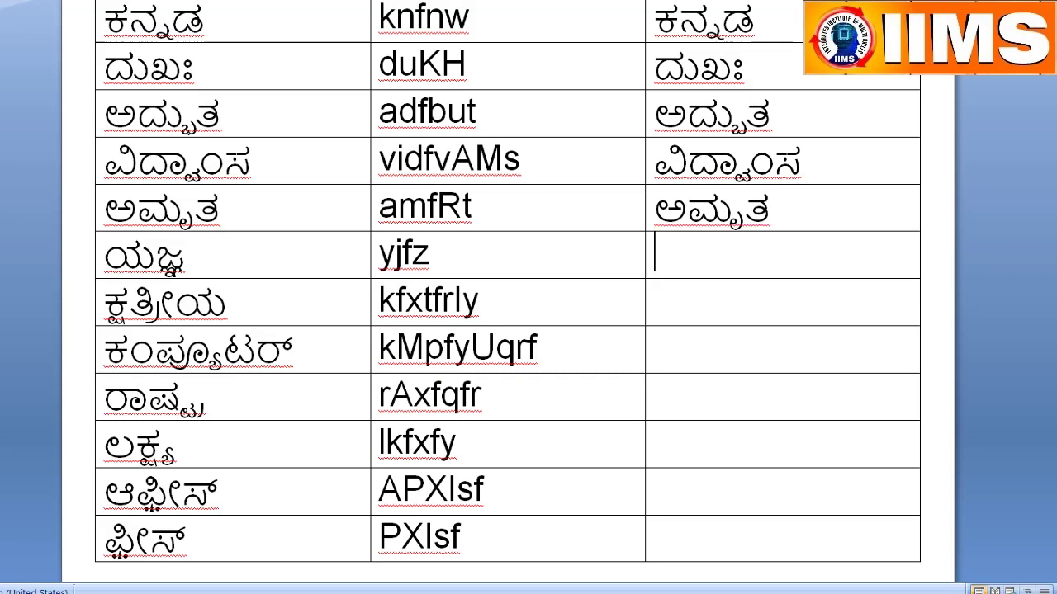
text(y)
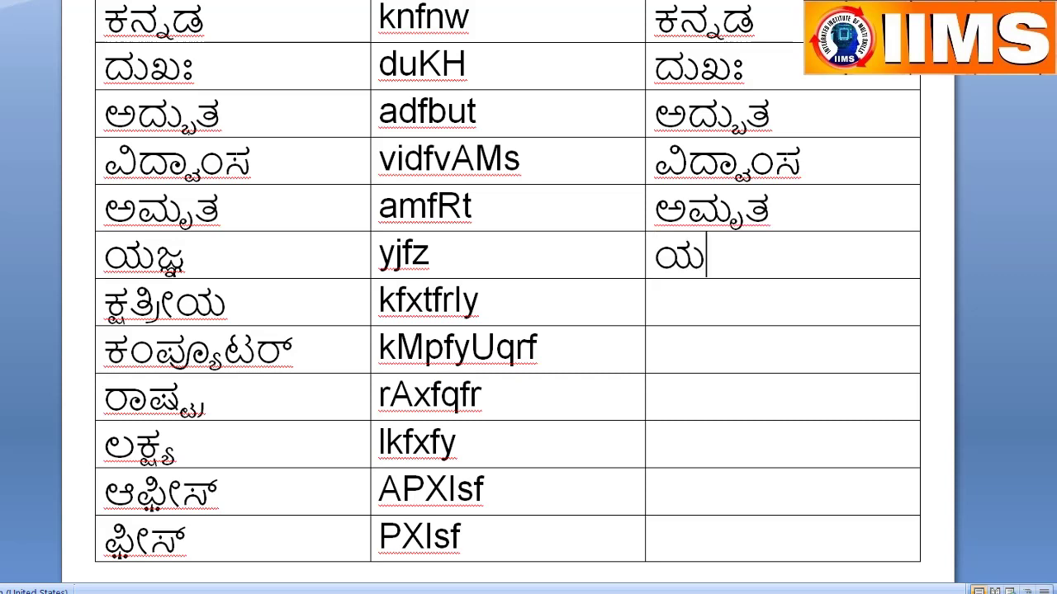
text(jf)
text(z)
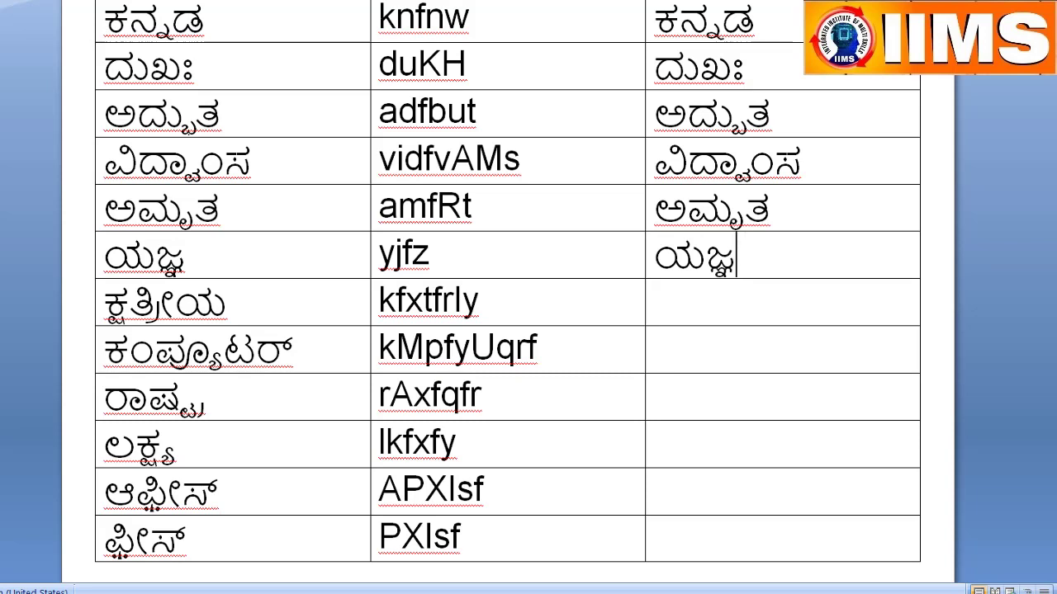
- Enter ಕ್ಷತ್ರೀಯ (kfxtfrly) and ಕಂಪ್ಯೂಟರ್ (kMpfyUqrf) in the third column of rows seven and eight
click(655, 300)
text(kf)
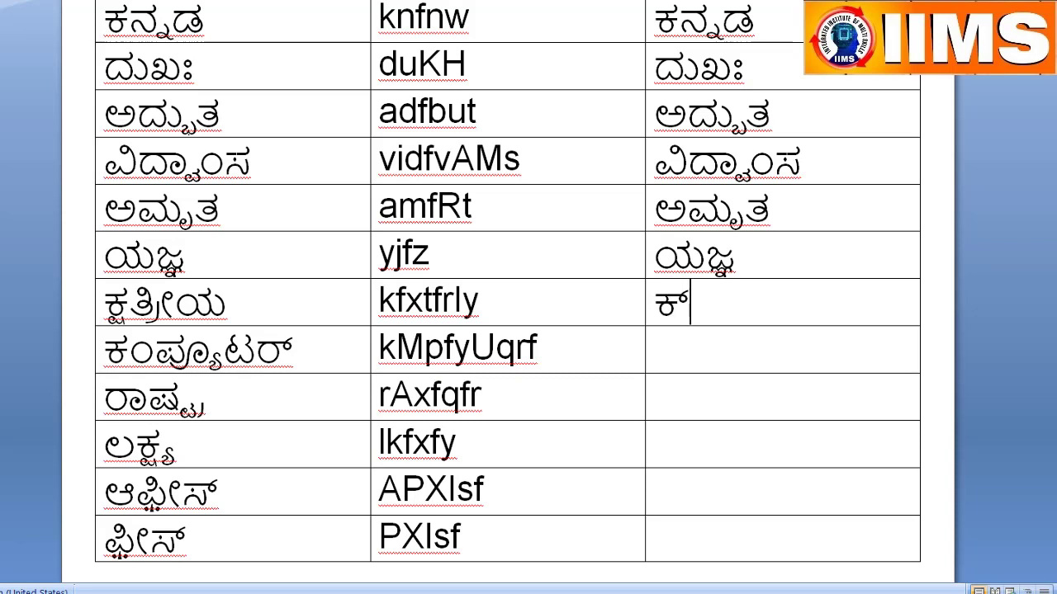
text(xt)
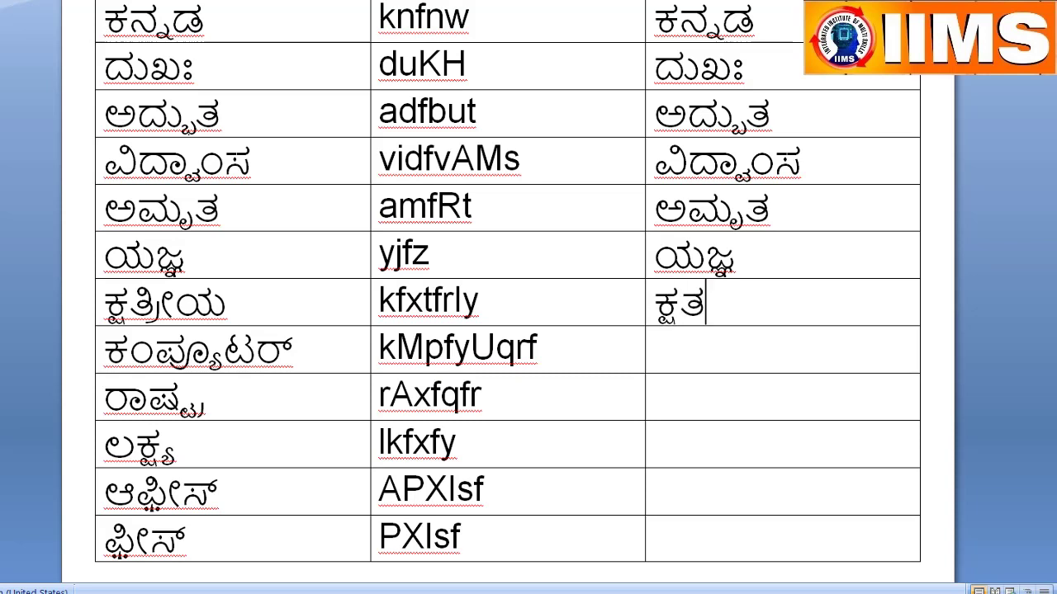
text(f)
text(r)
text(l)
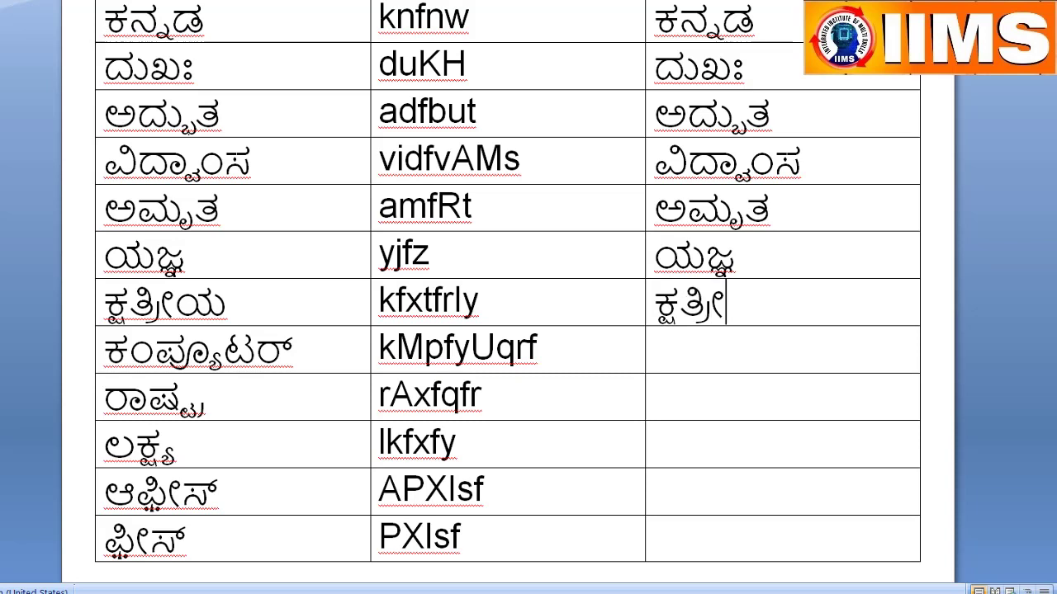
text(y)
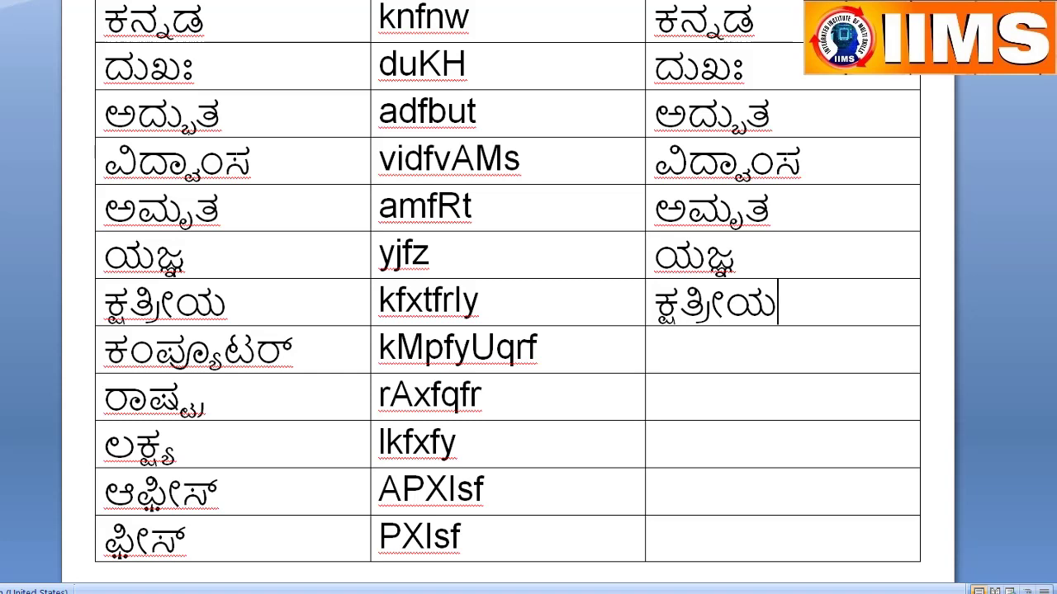
click(656, 347)
text(kM)
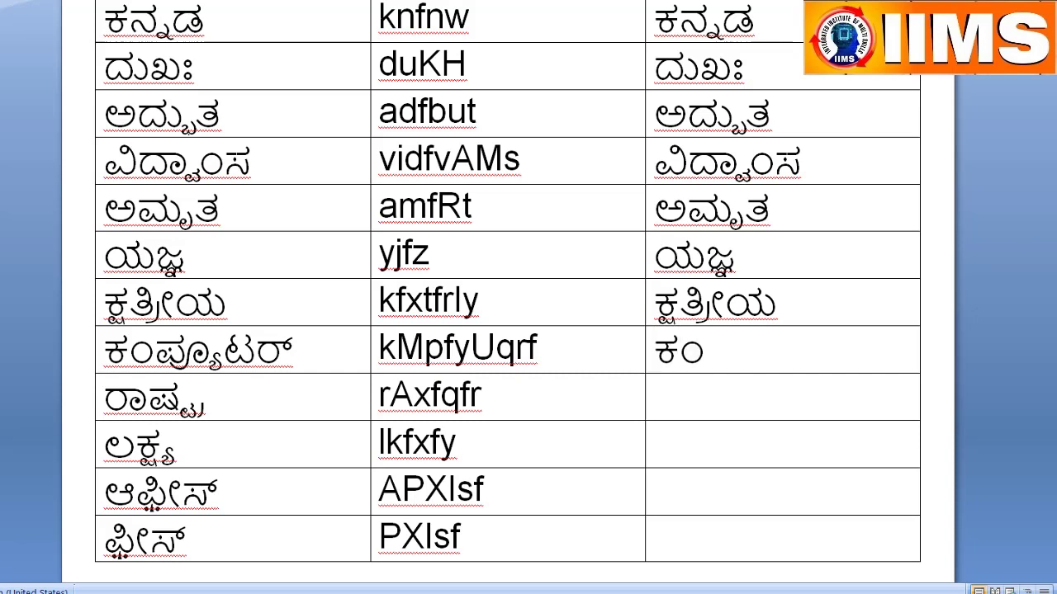
text(p)
text(fy)
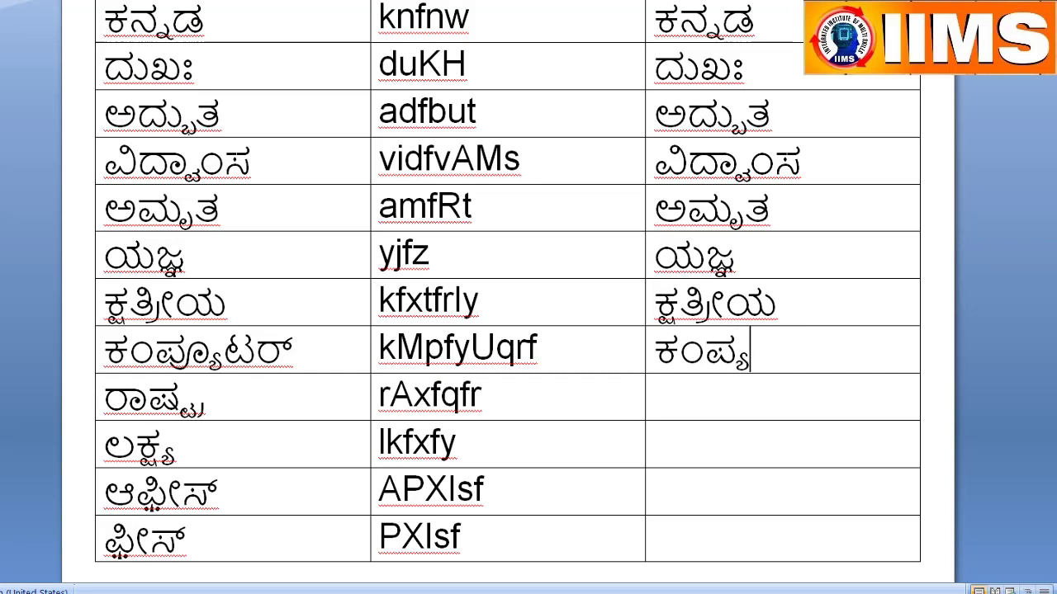
text(U)
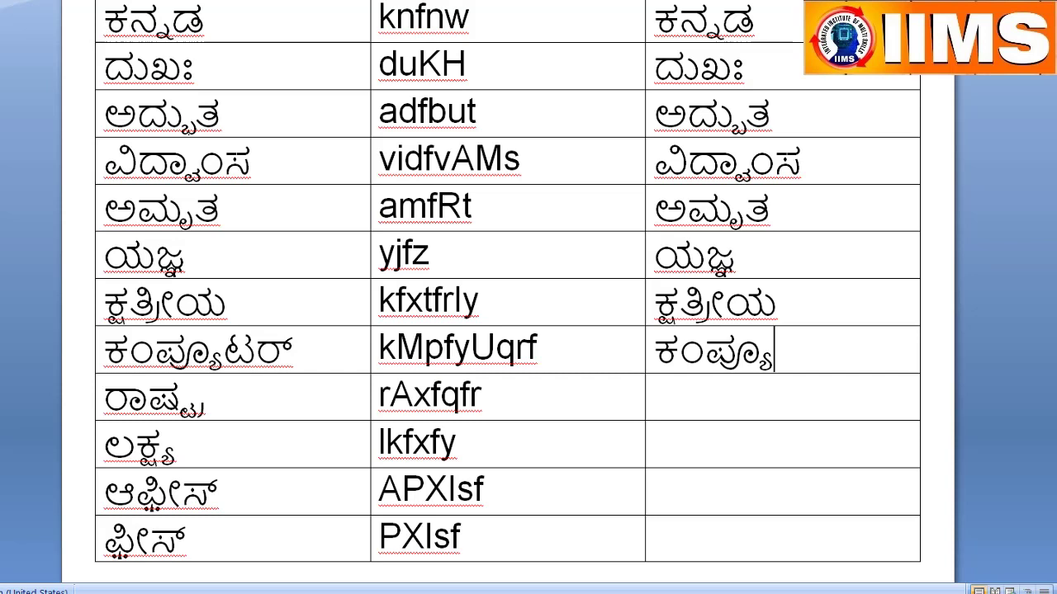
text(q)
text(rf)
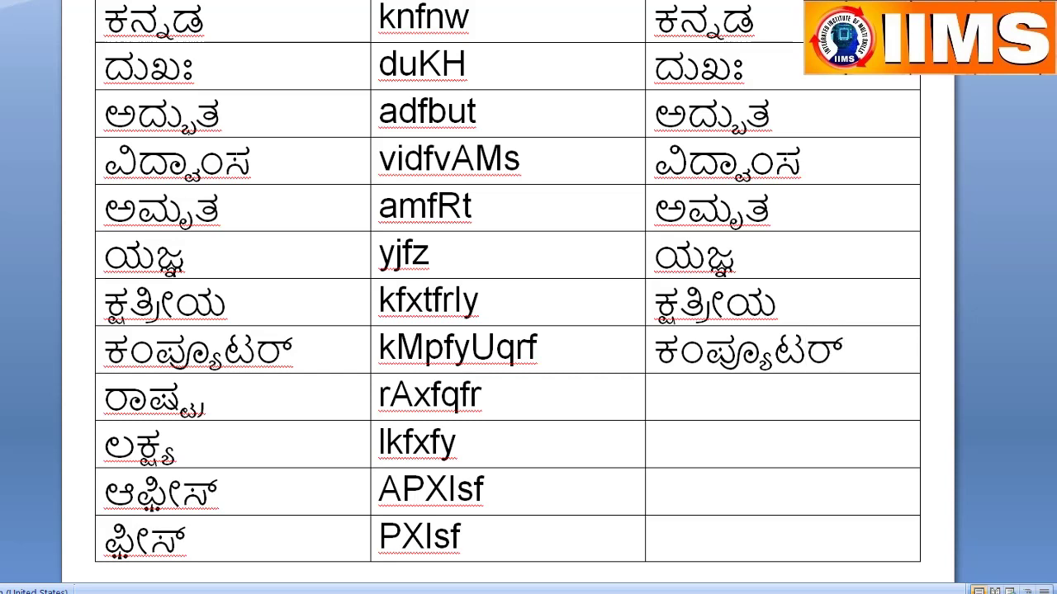
- Enter ರಾಷ್ಟ್ರ (rAxfqfr) and ಲಕ್ಷ್ಯ (lkfxfy) in the third column of rows nine and ten
click(655, 395)
text(r)
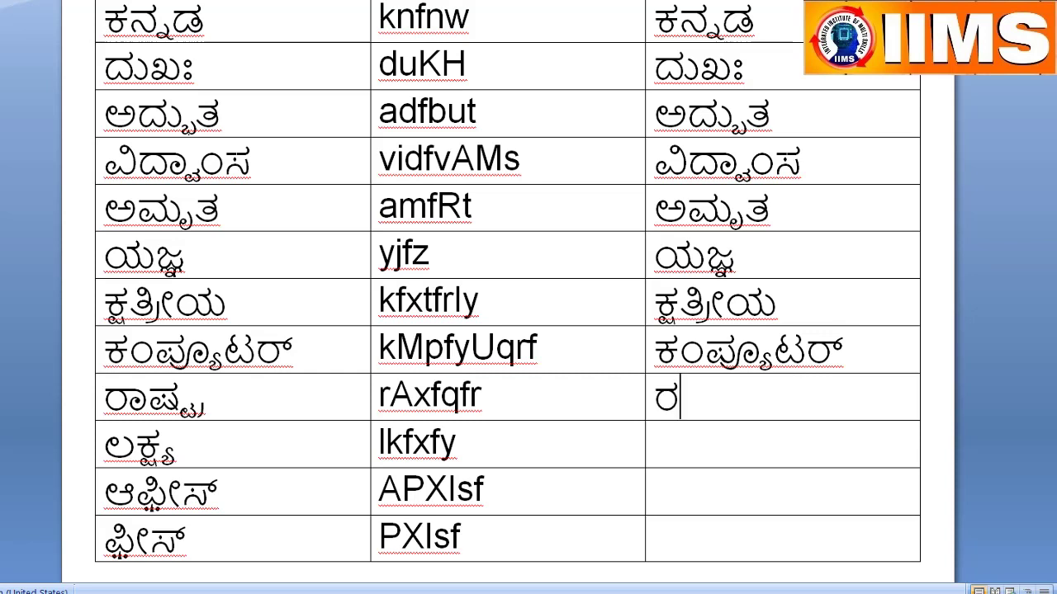
text(A)
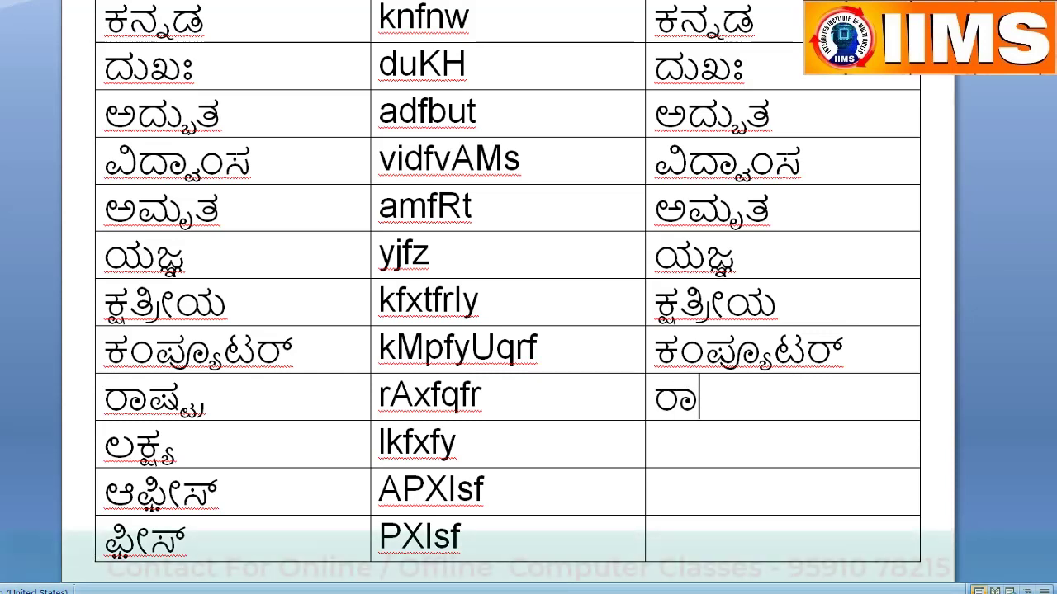
text(x)
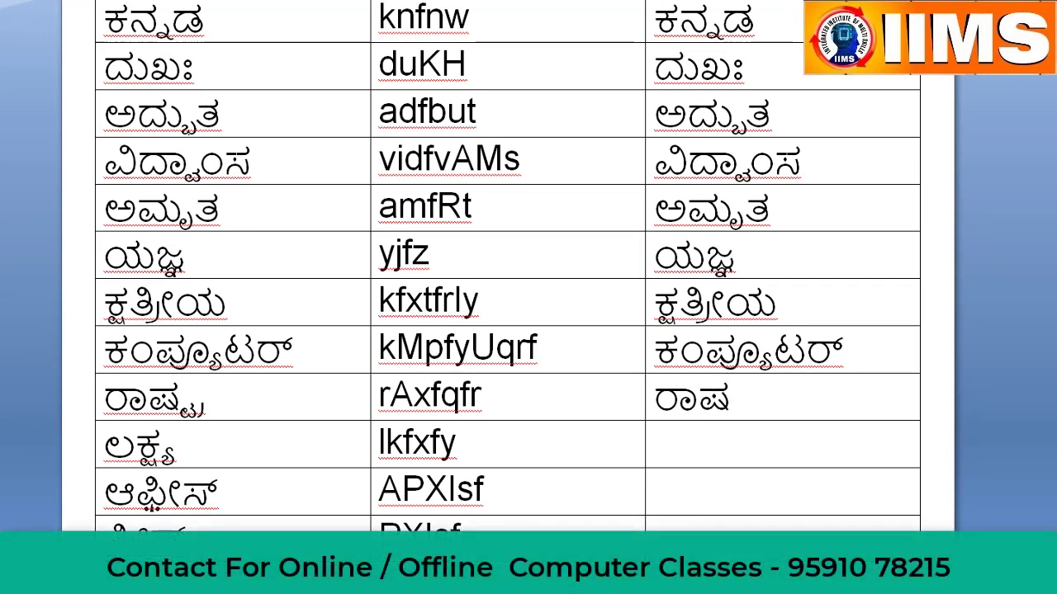
text(fq)
text(f)
text(r)
click(655, 443)
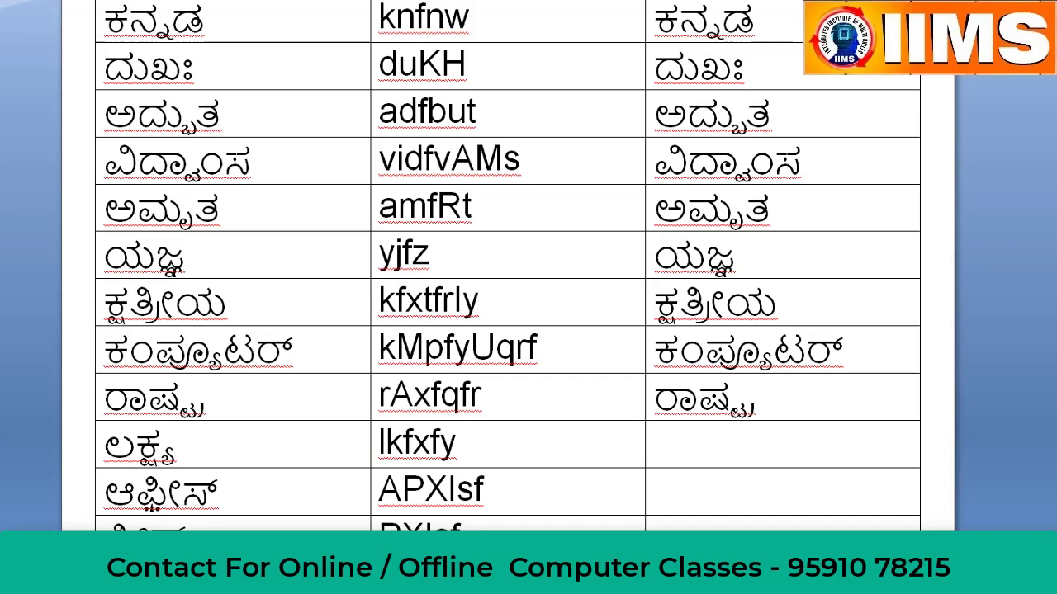
text(l)
text(kf)
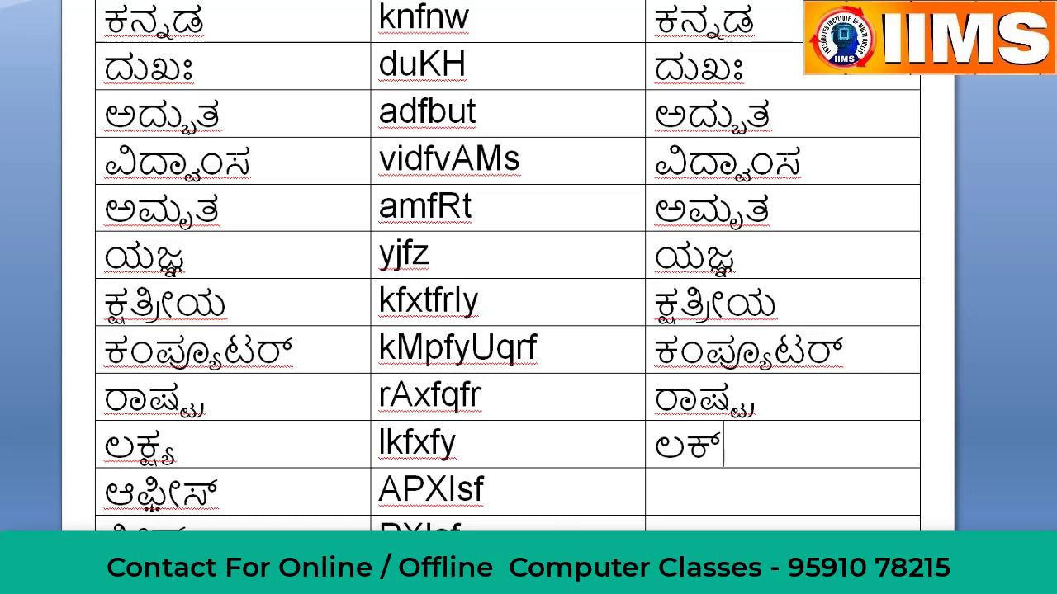
text(xf)
text(y)
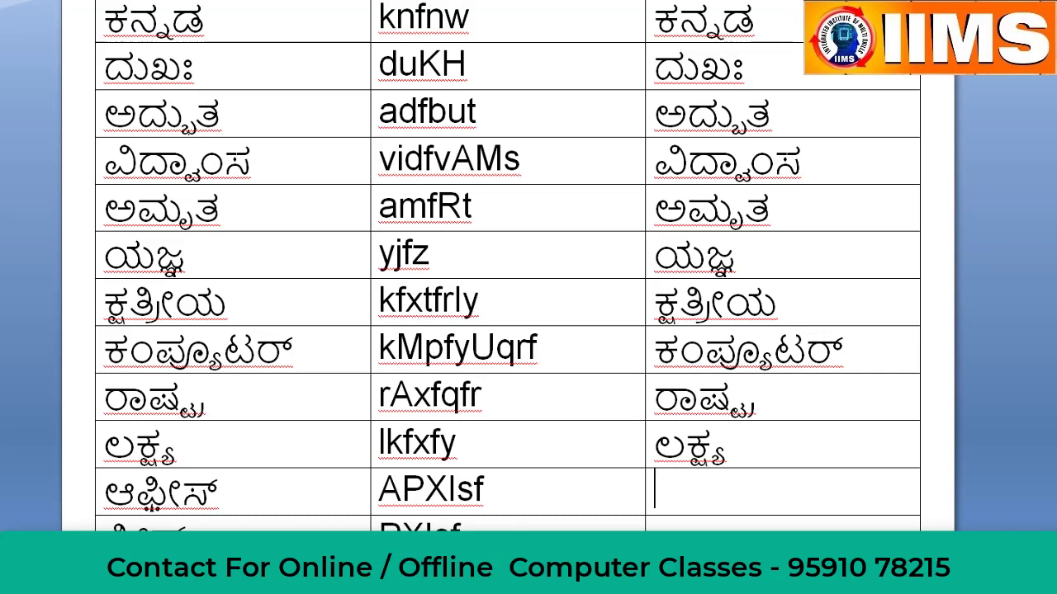
- Enter ಆಫೀಸ್ (APXIsf) and ಫೀಸ್ (PXIsf) in the last two third-column cells
text(A)
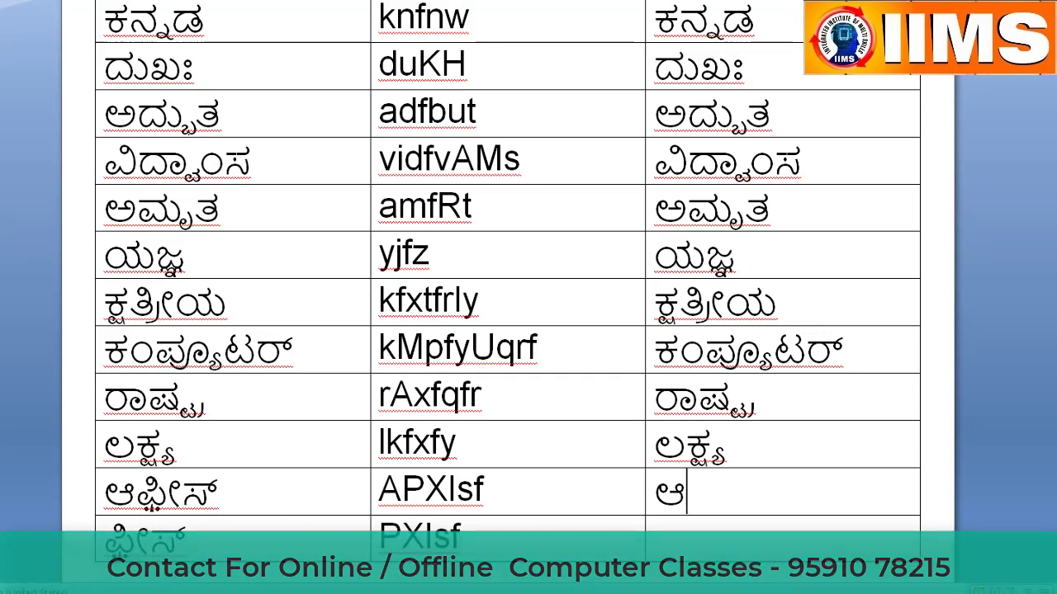
text(P)
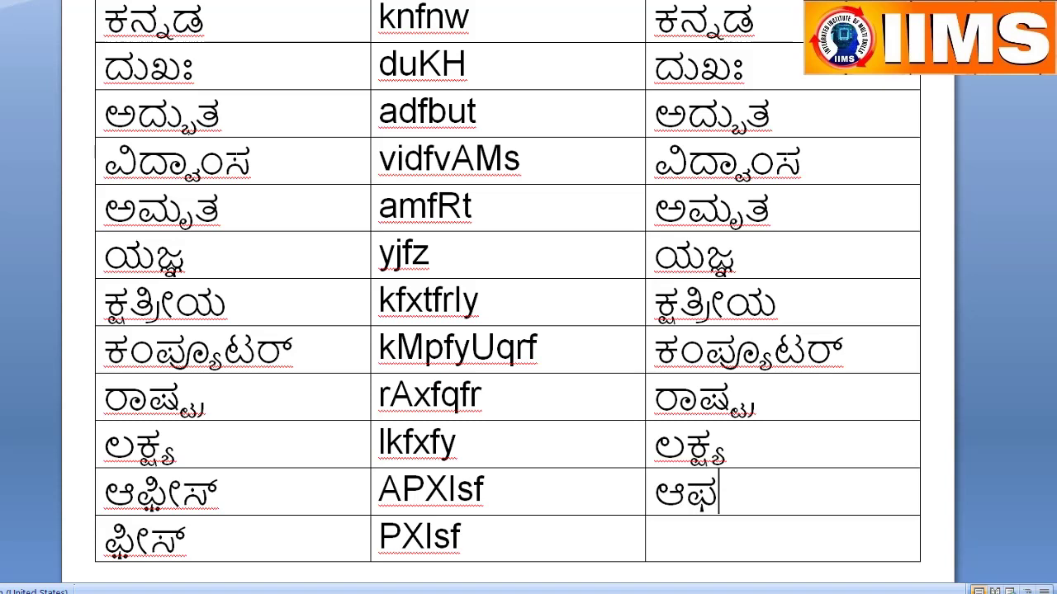
text(X)
text(I)
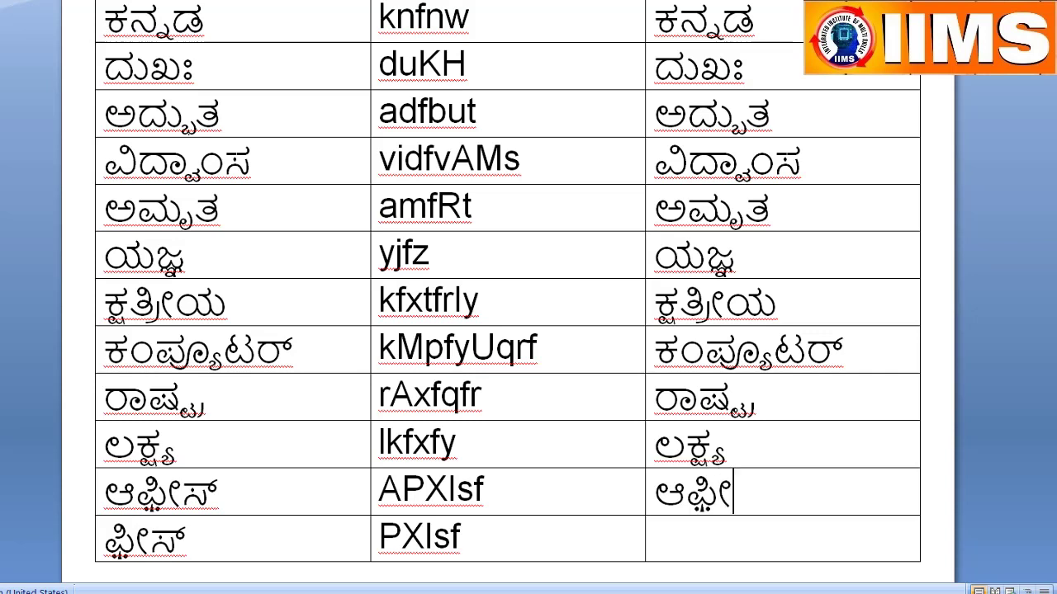
text(sf)
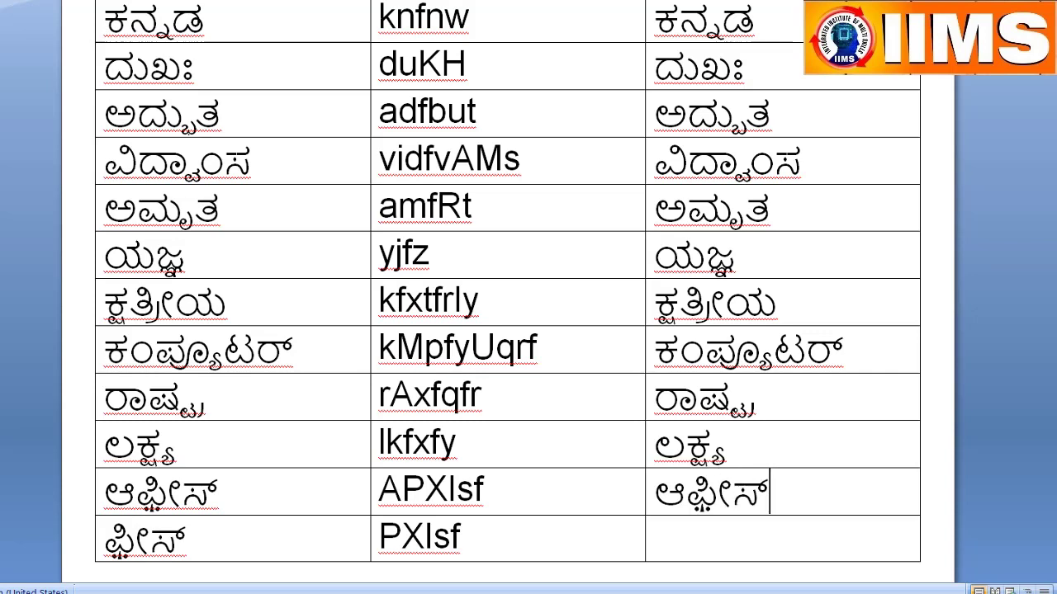
click(656, 536)
text(P)
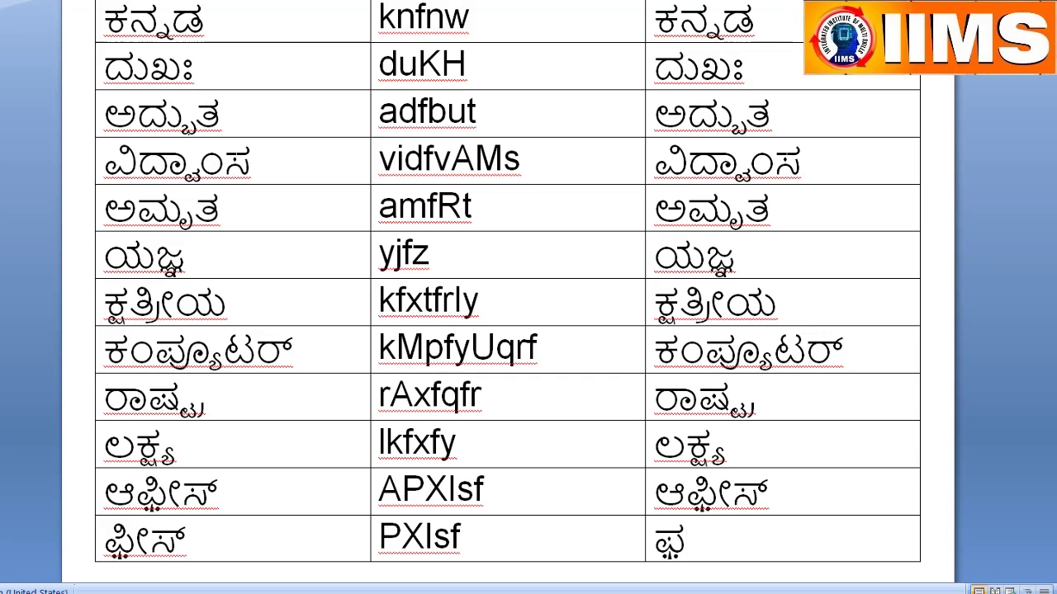
text(XI)
text(s)
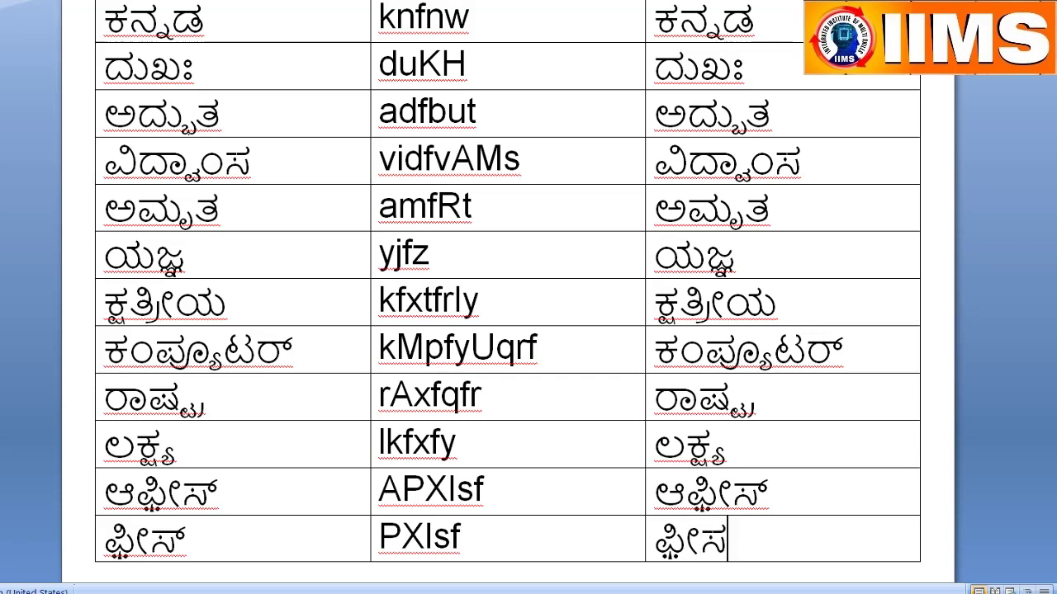
text(f)
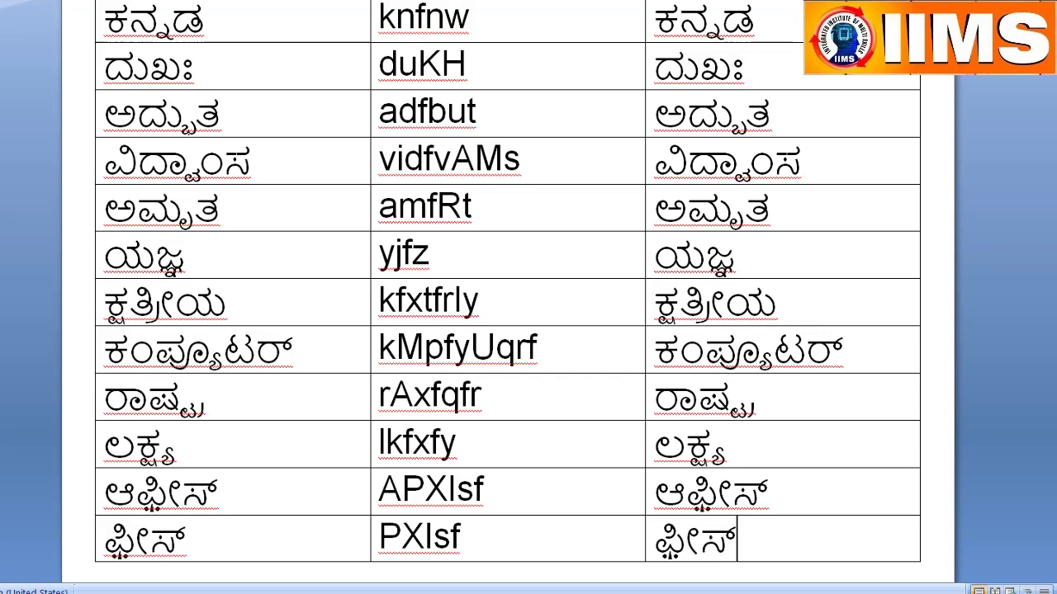